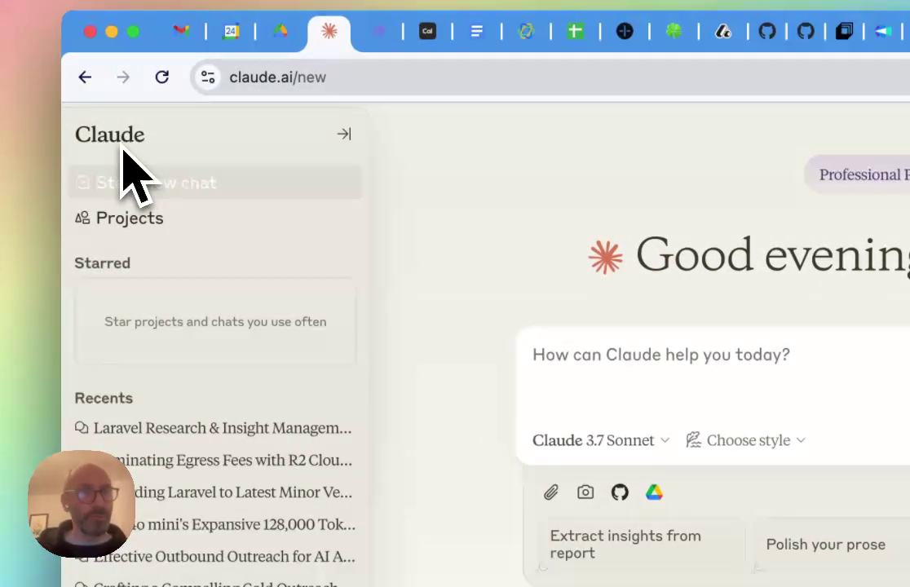
# Step: Go to the Projects page from the sidebar to see existing projects
pyautogui.click(134, 224)
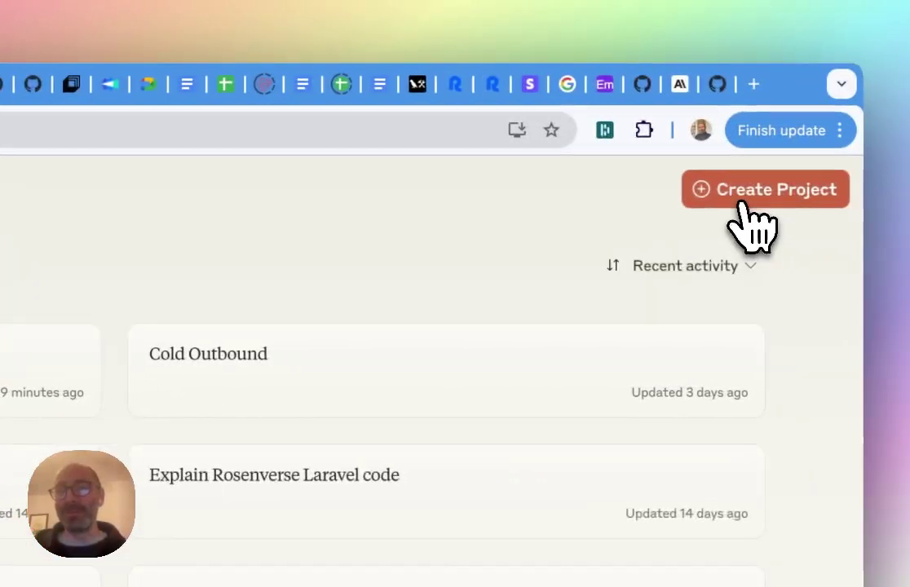
# Step: Create a project named "Let's try this Github integration"
pyautogui.click(859, 194)
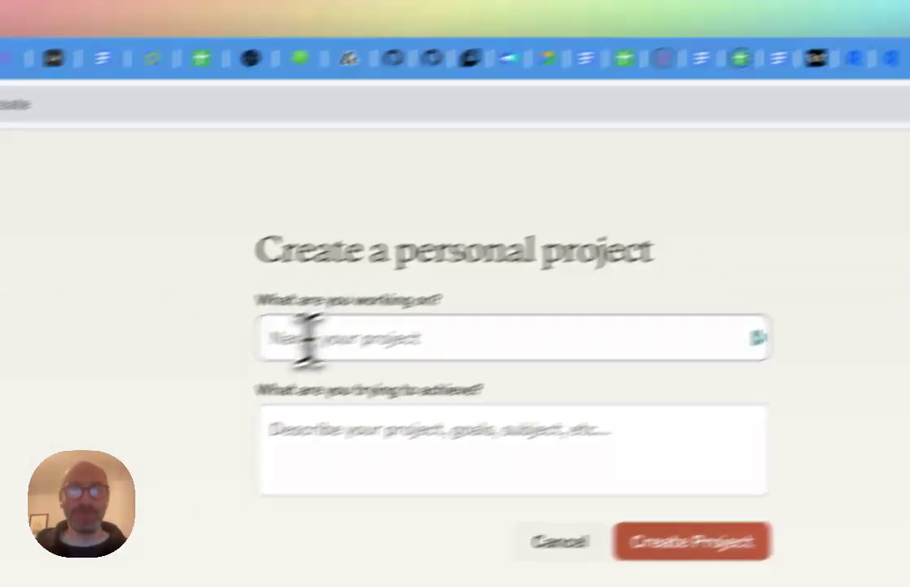
pyautogui.click(308, 338)
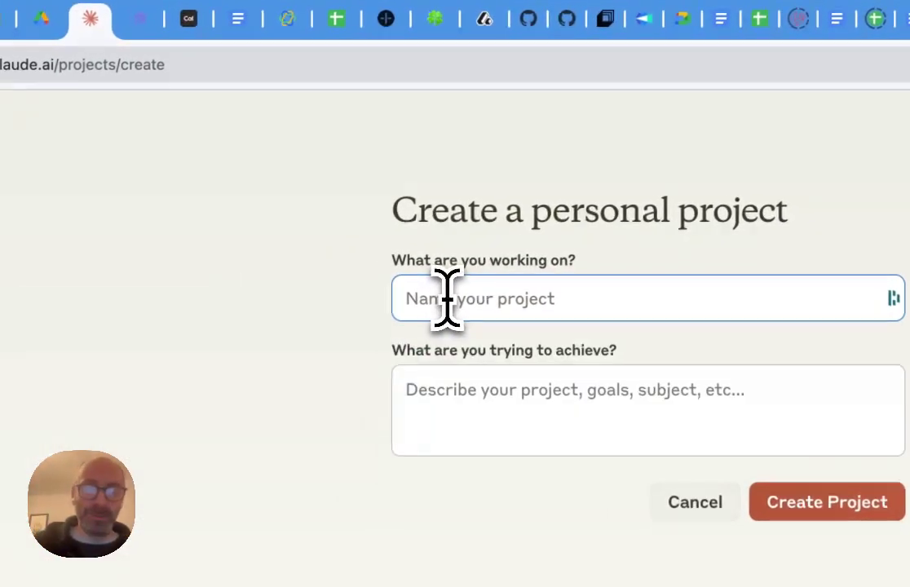
pyautogui.write("Let's try this")
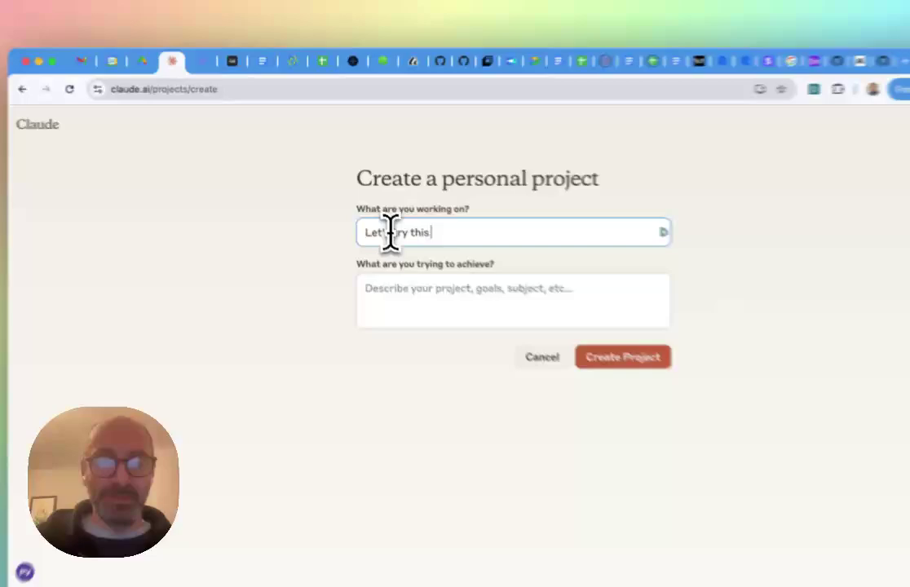
pyautogui.write(' Github inte')
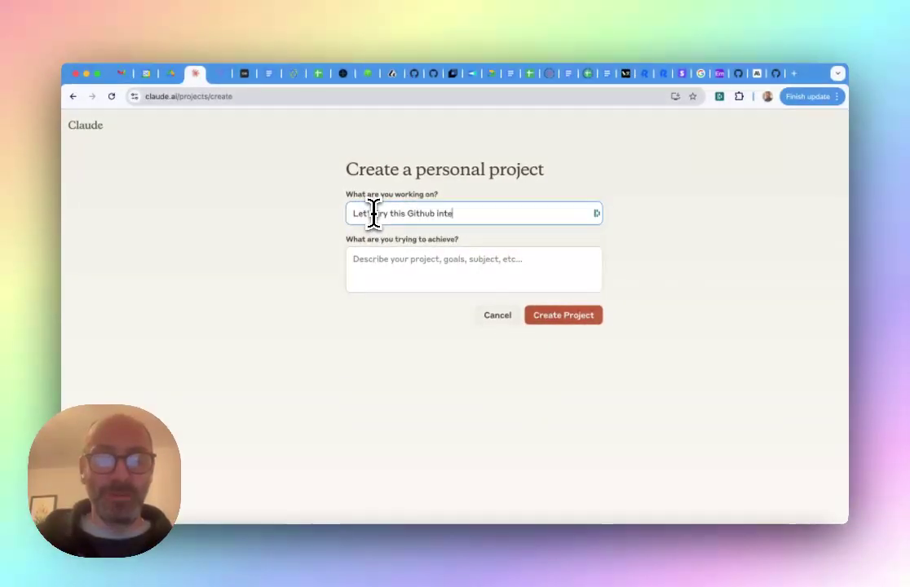
pyautogui.write('gration')
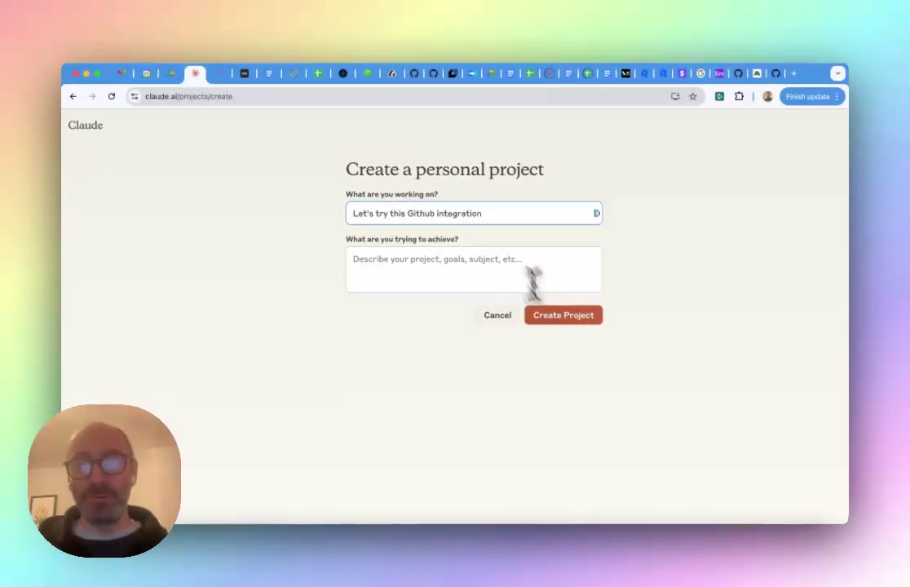
pyautogui.click(562, 317)
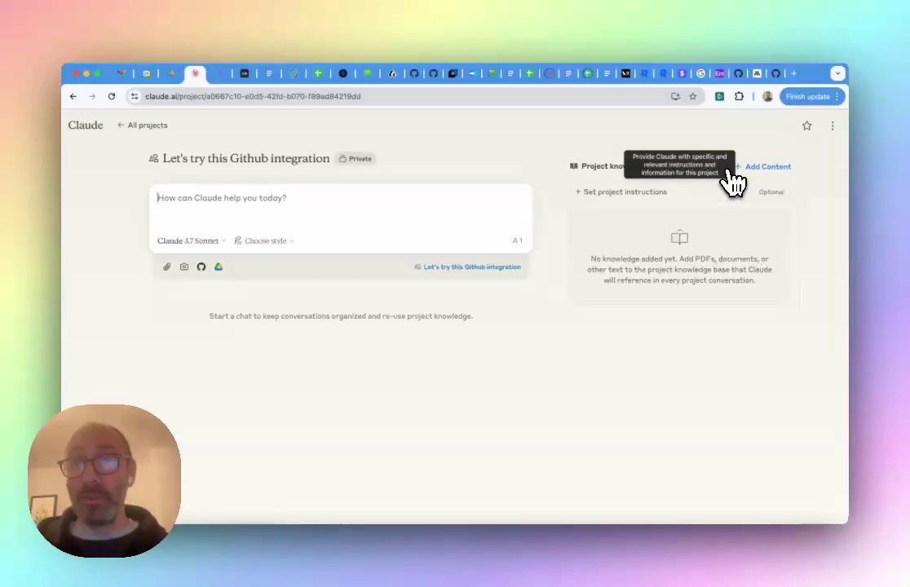
# Step: Select app, database, routes and resources from openinsight2 on GitHub (168 files, 62%)
pyautogui.click(763, 169)
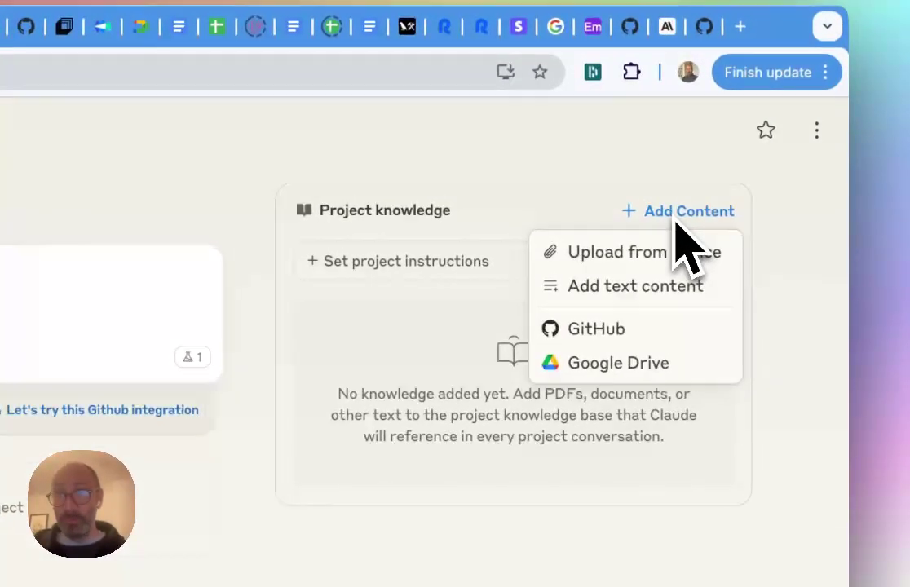
pyautogui.click(601, 333)
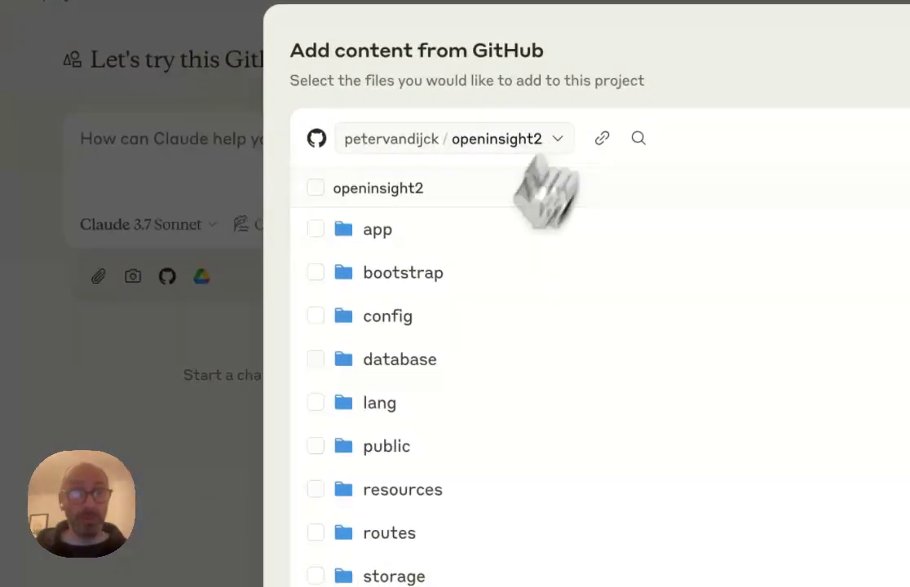
pyautogui.click(315, 230)
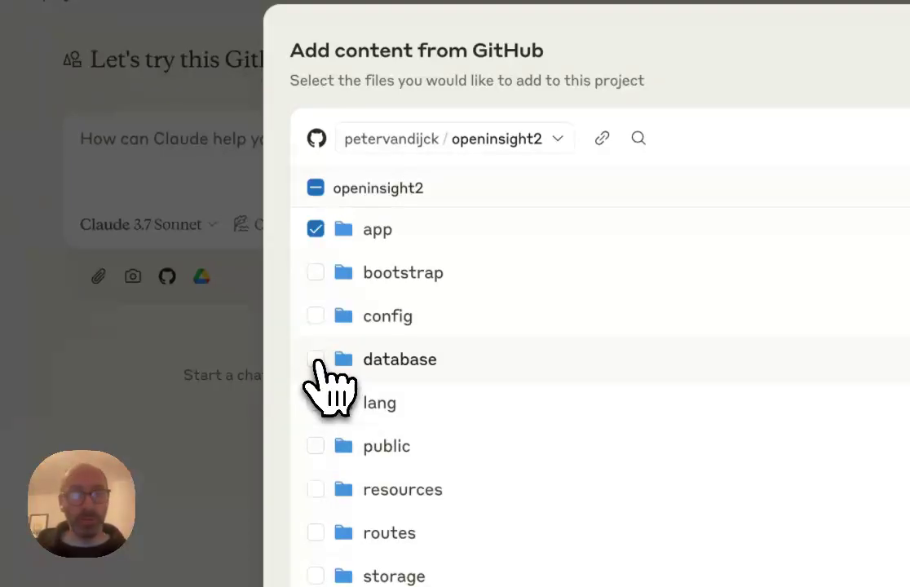
pyautogui.click(315, 360)
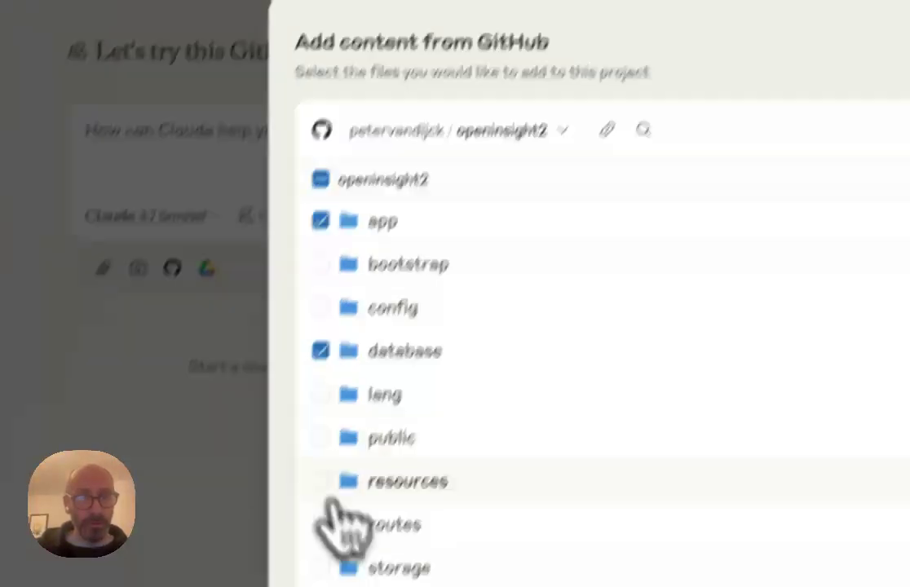
pyautogui.click(439, 327)
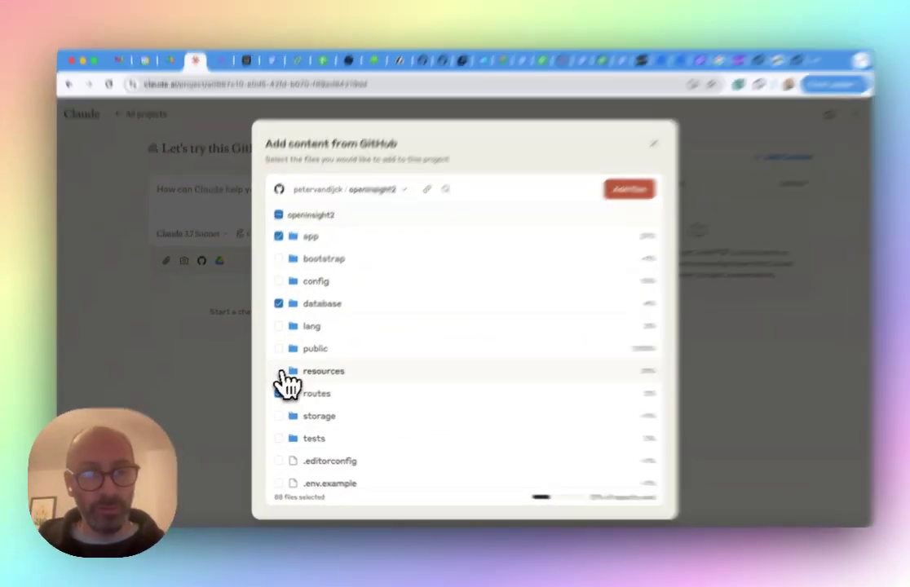
pyautogui.click(276, 374)
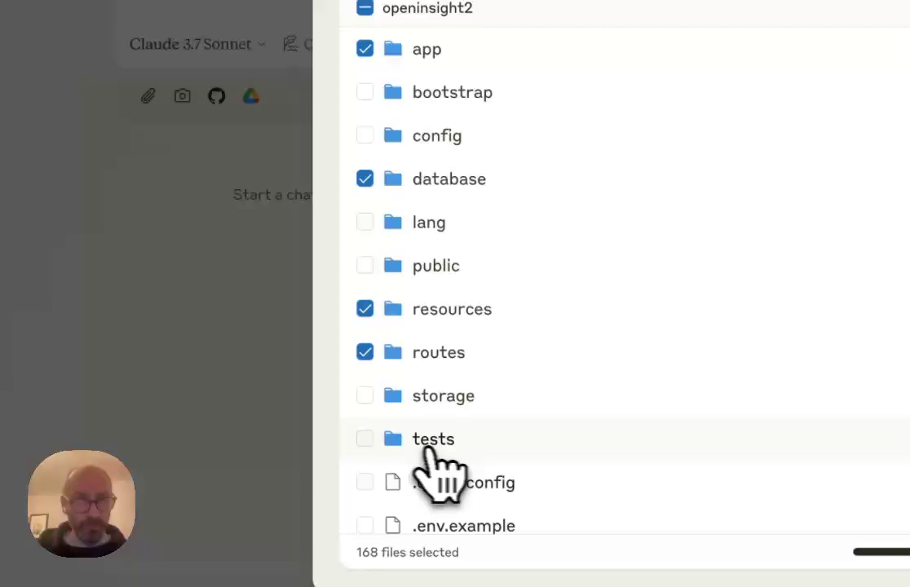
pyautogui.scroll(-3, 391, 353)
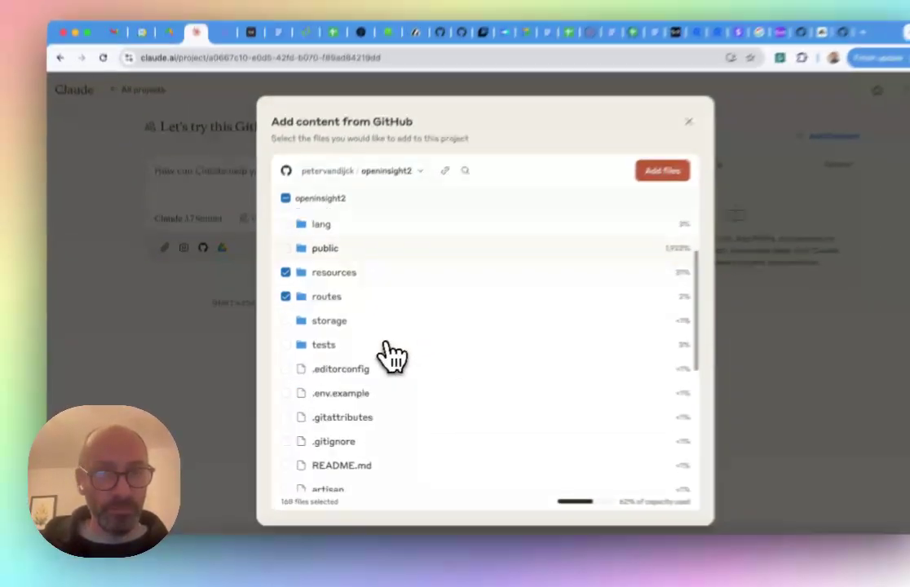
pyautogui.scroll(-3, 390, 352)
pyautogui.scroll(5, 369, 359)
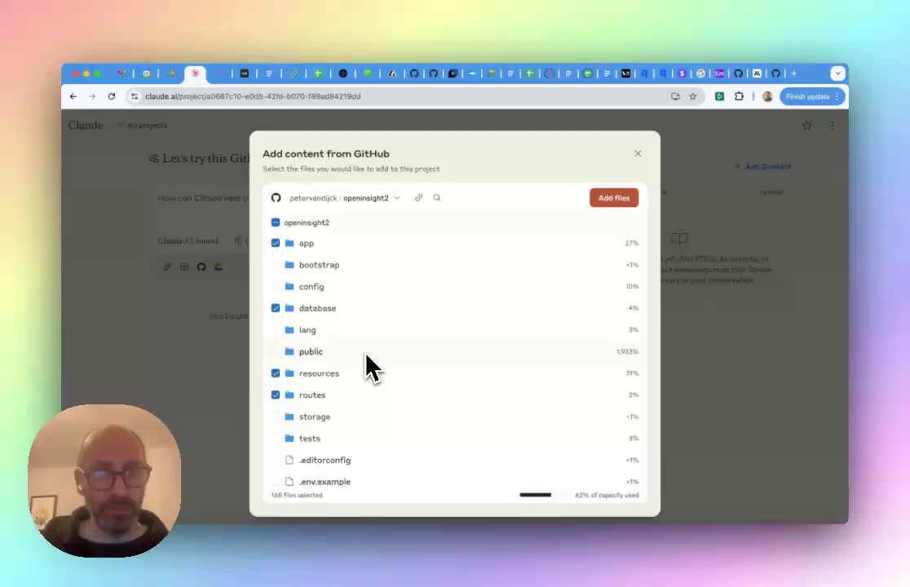
# Step: Add the 168 selected openinsight2 files to the project knowledge
pyautogui.click(631, 204)
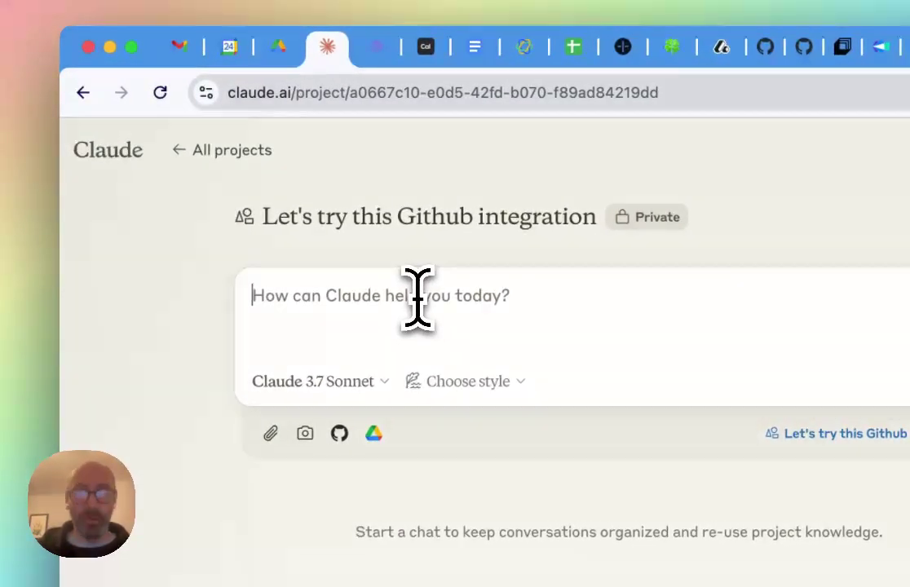
# Step: Send a chat question asking Claude to describe the project's main features and implementation
pyautogui.write('Hey ple')
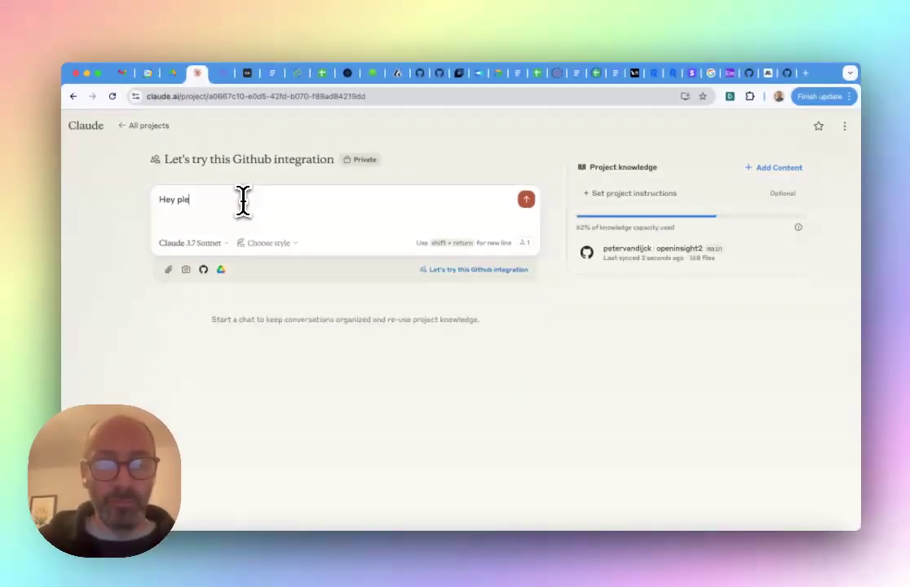
pyautogui.write('ase describe this project and the main features, and some of the more inter')
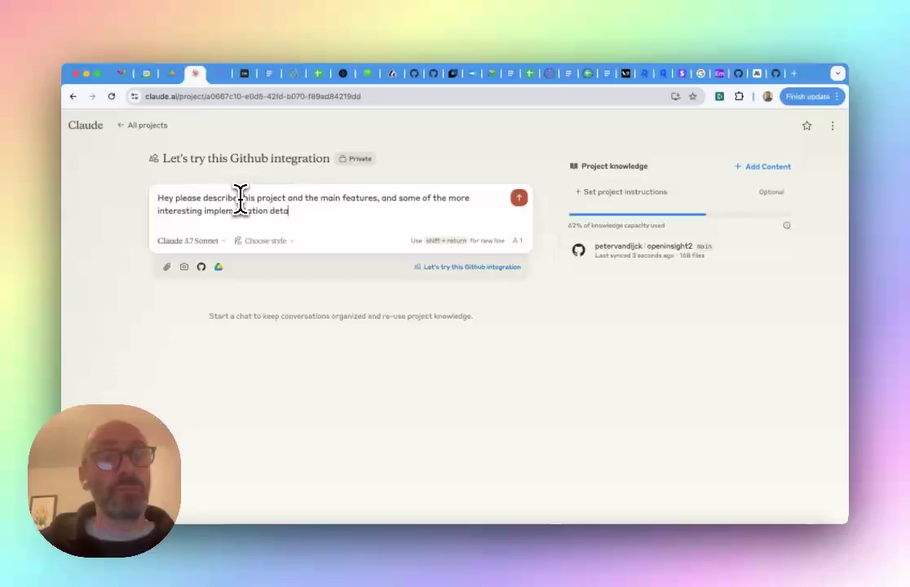
pyautogui.write('es')
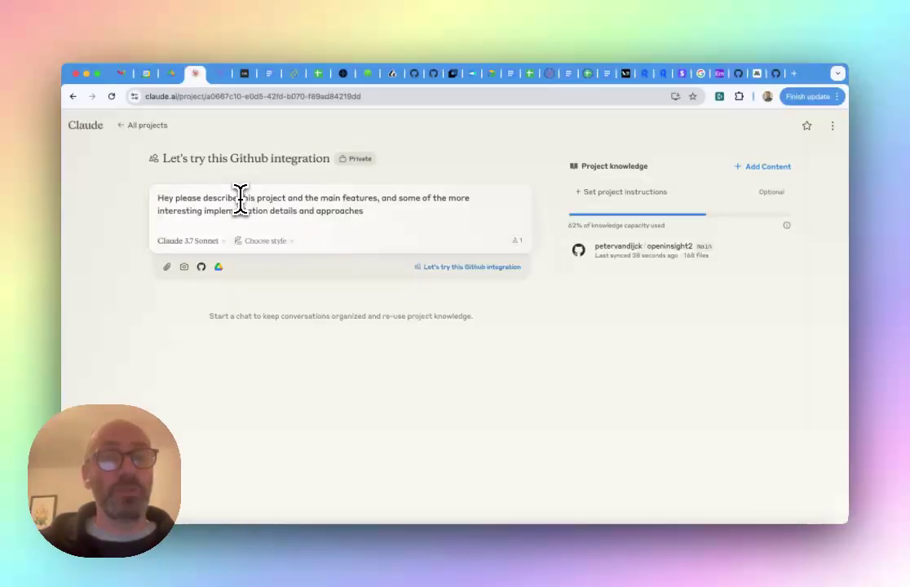
pyautogui.press('Return')
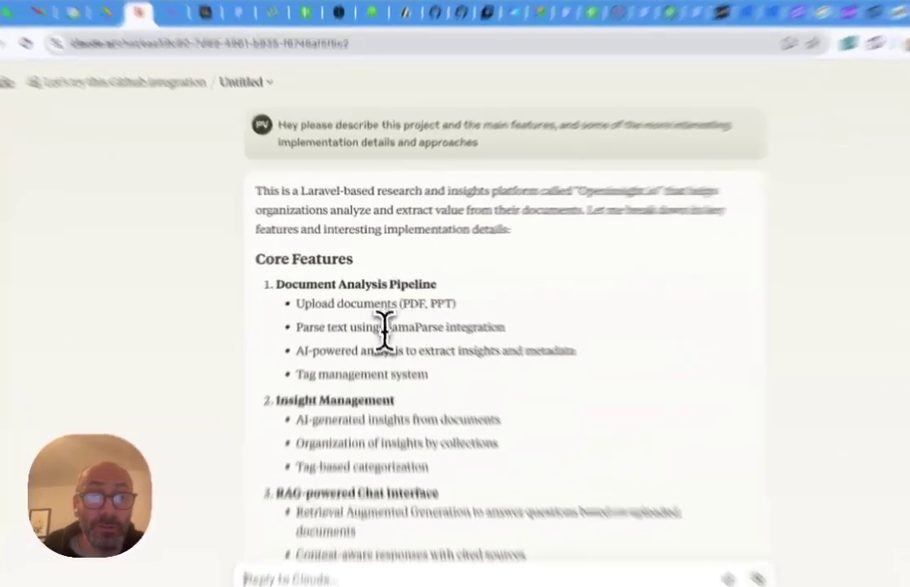
pyautogui.doubleClick(422, 306)
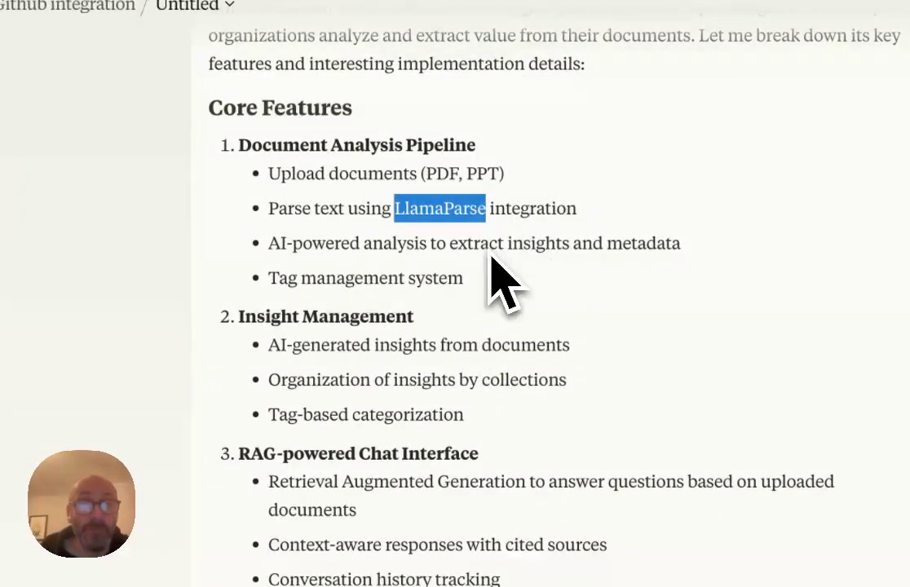
pyautogui.scroll(-3, 496, 281)
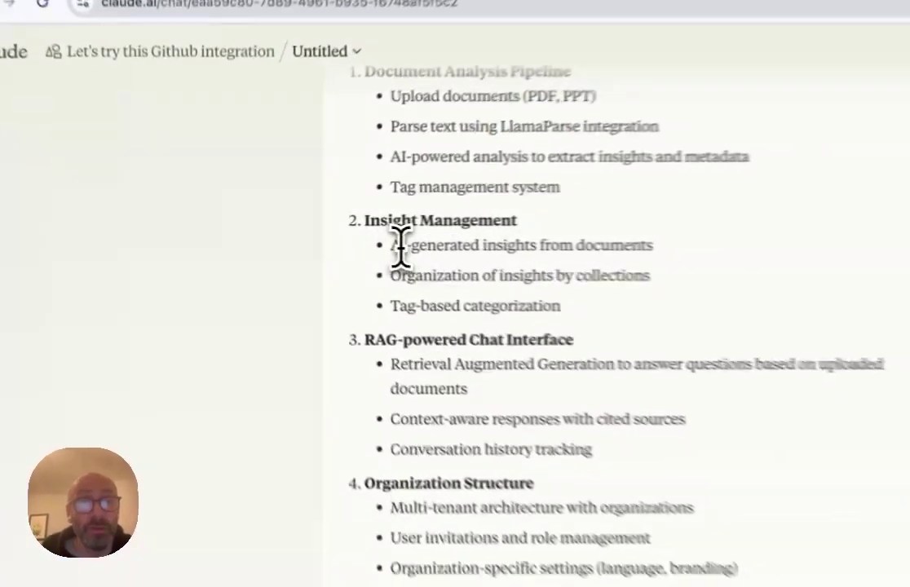
pyautogui.moveTo(317, 236); pyautogui.dragTo(387, 236)
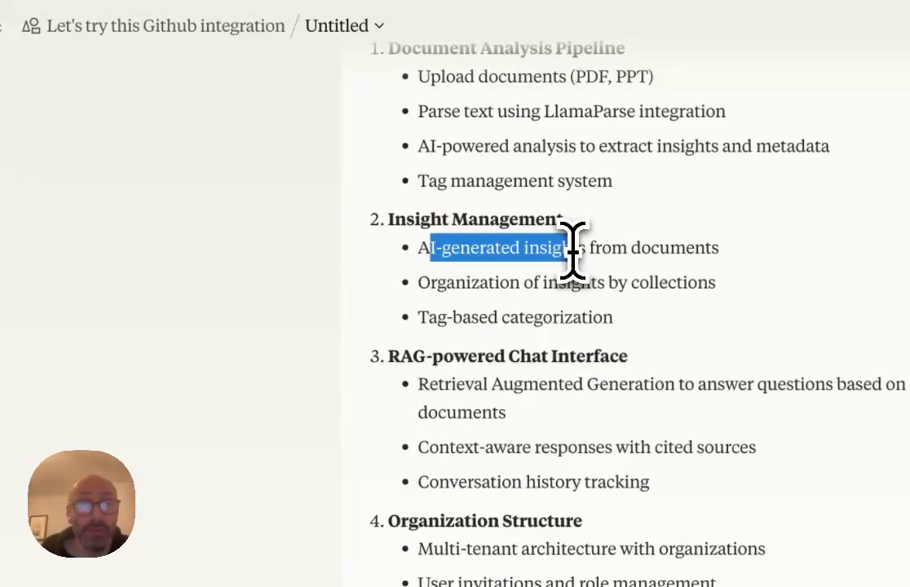
pyautogui.moveTo(573, 247); pyautogui.dragTo(572, 248)
pyautogui.scroll(-3, 570, 326)
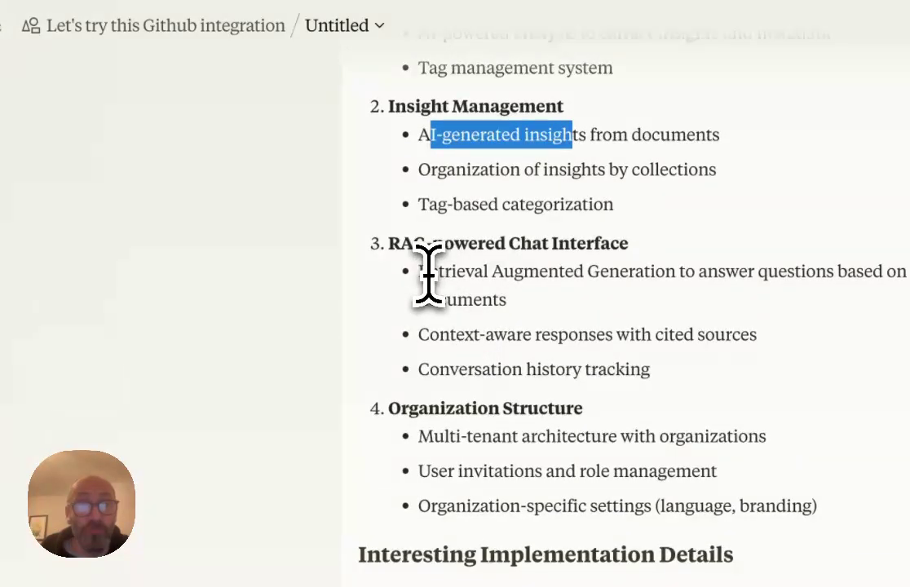
pyautogui.moveTo(428, 270)
pyautogui.mouseDown()
pyautogui.moveTo(475, 277)
pyautogui.moveTo(525, 330)
pyautogui.mouseUp()
pyautogui.click(526, 330)
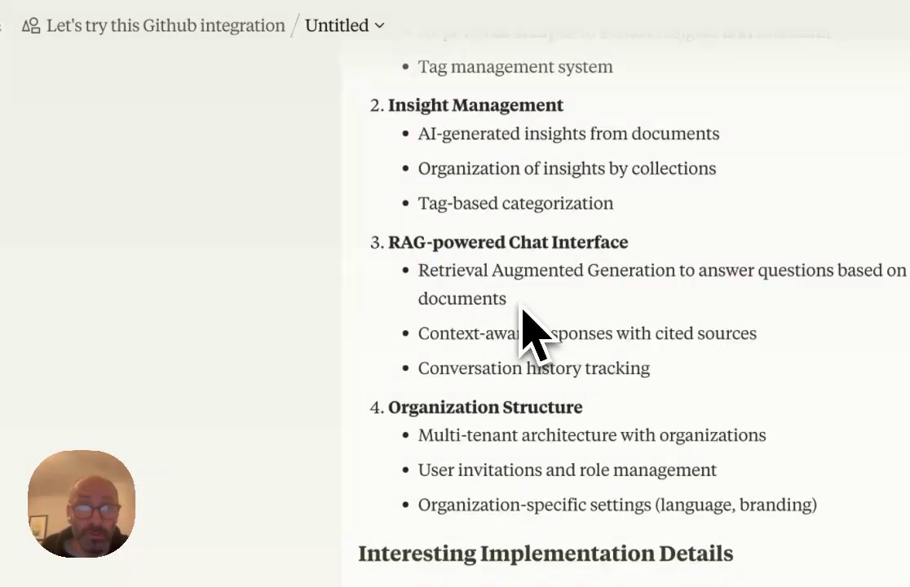
pyautogui.scroll(-4, 526, 326)
pyautogui.scroll(-5, 526, 326)
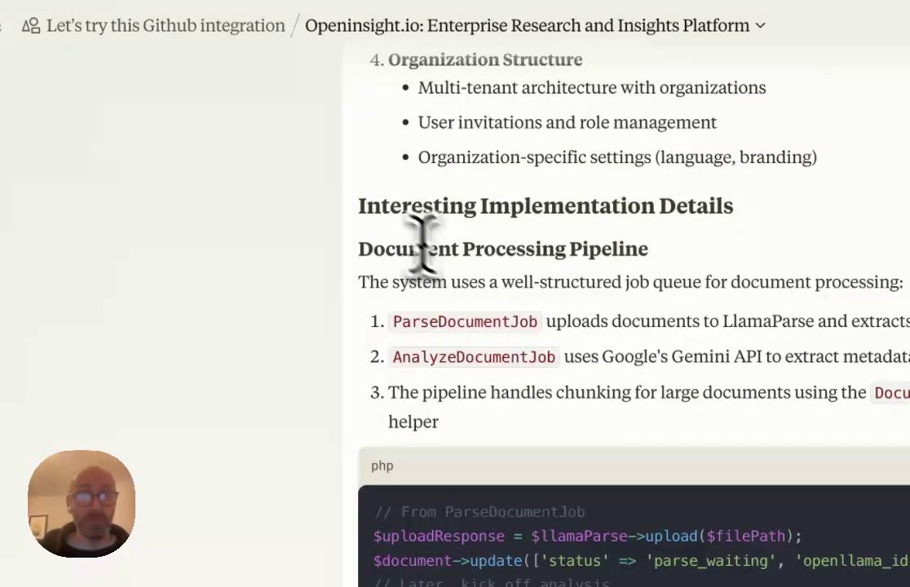
pyautogui.moveTo(359, 250)
pyautogui.mouseDown()
pyautogui.moveTo(619, 248)
pyautogui.moveTo(656, 264)
pyautogui.mouseUp()
pyautogui.click(640, 281)
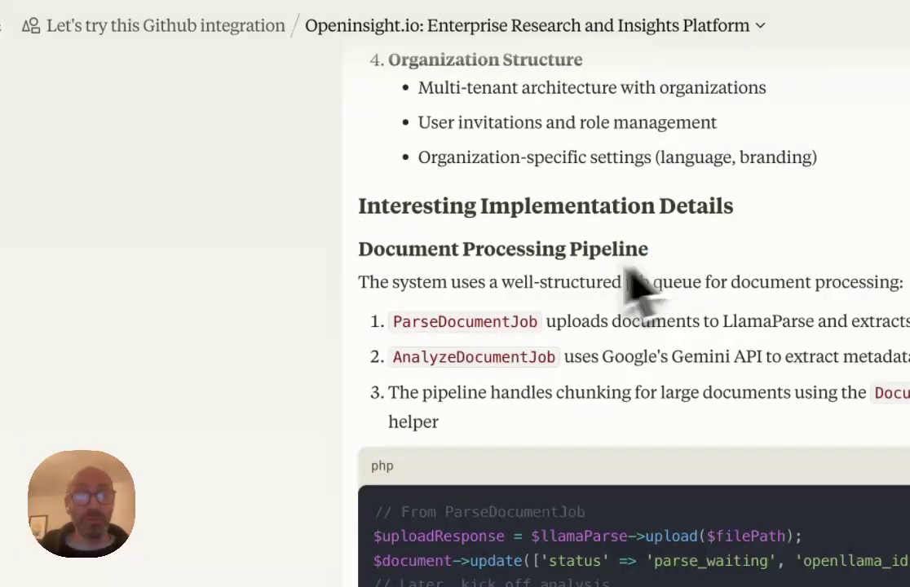
pyautogui.scroll(-3, 408, 338)
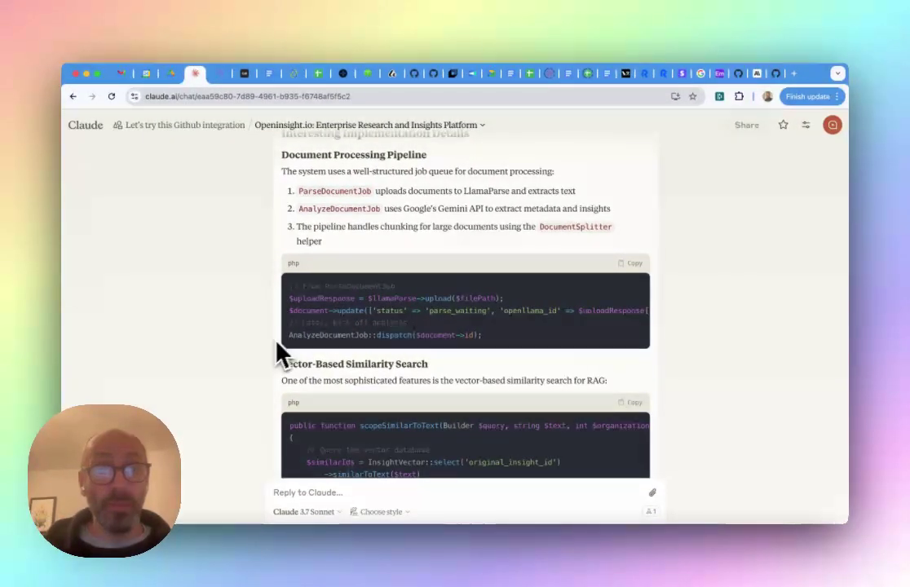
pyautogui.scroll(-2, 274, 345)
pyautogui.scroll(-2, 271, 346)
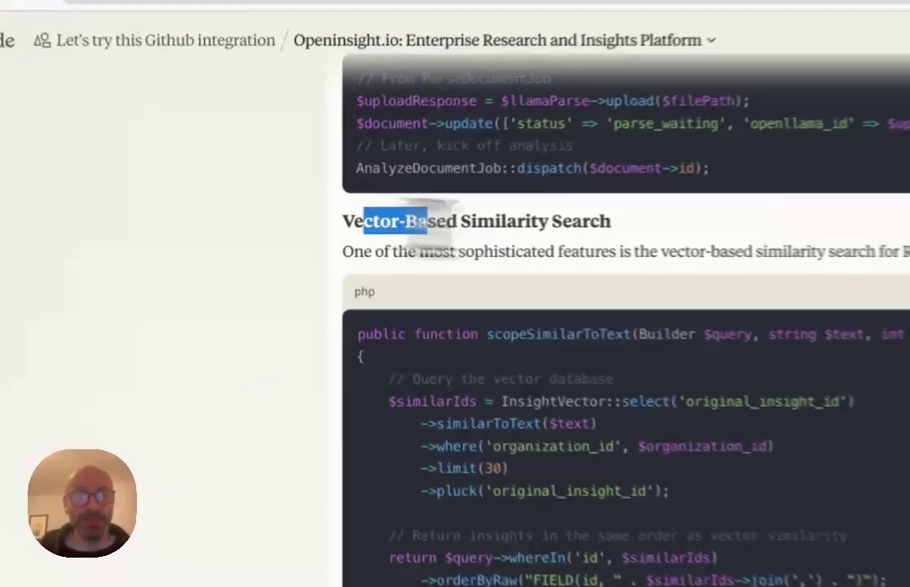
pyautogui.moveTo(293, 223); pyautogui.dragTo(422, 224)
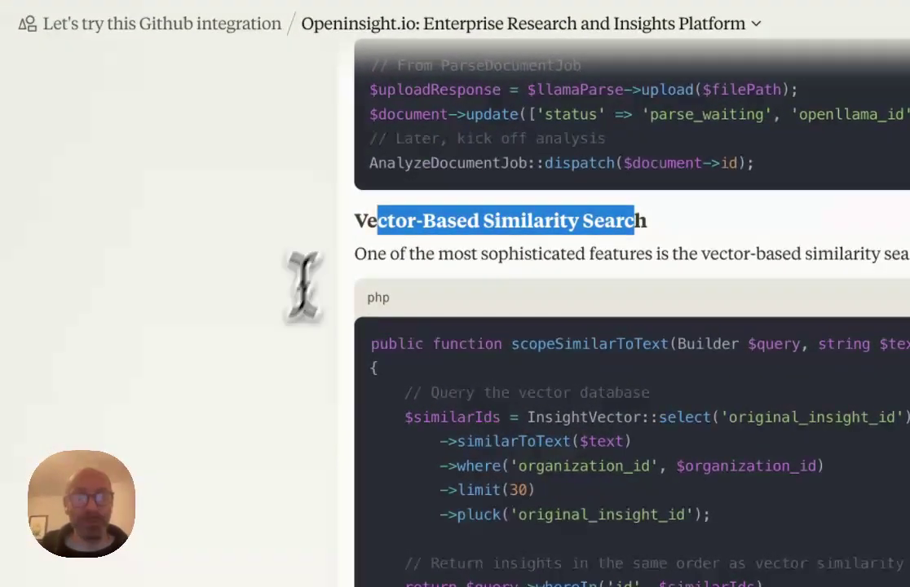
pyautogui.scroll(-1, 281, 366)
pyautogui.scroll(-1, 281, 366)
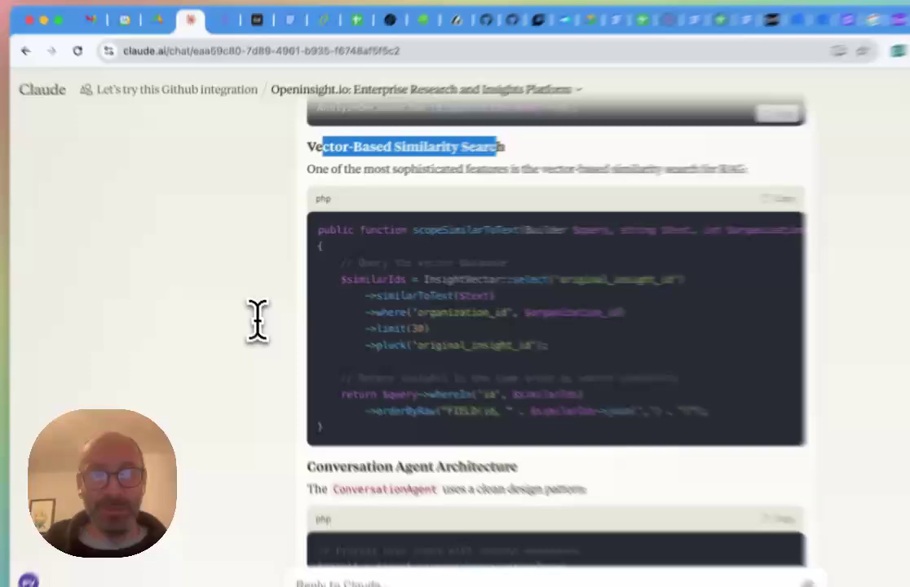
pyautogui.scroll(-3, 240, 344)
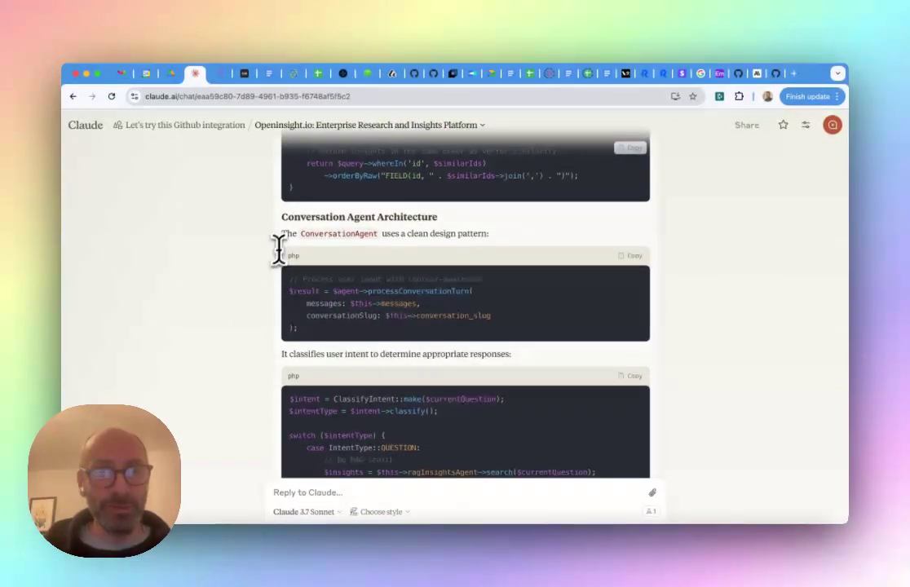
pyautogui.scroll(-2, 251, 308)
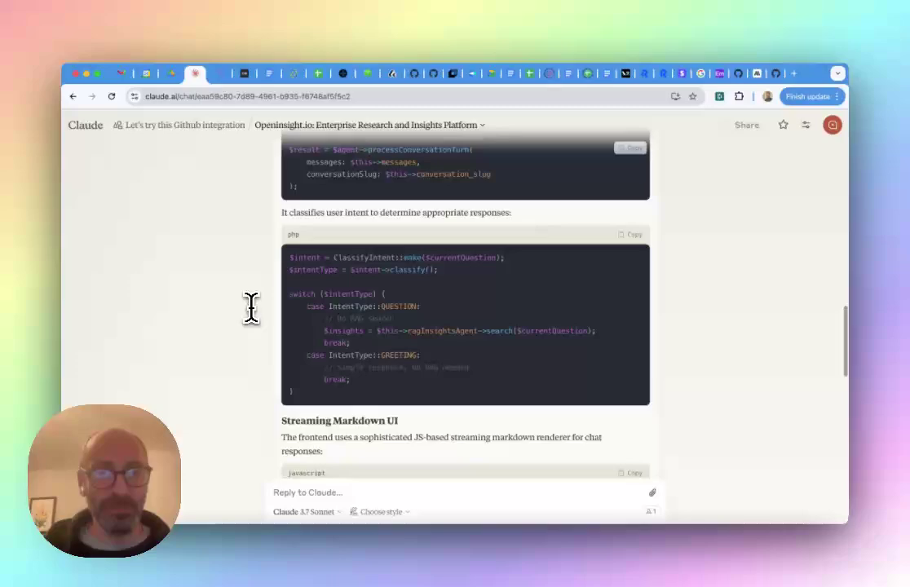
pyautogui.scroll(-4, 251, 308)
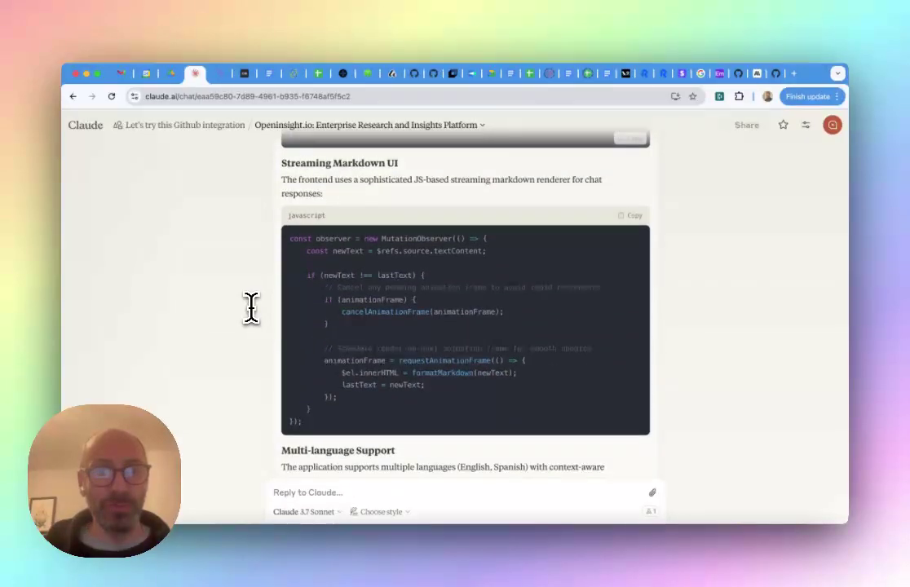
pyautogui.scroll(-5, 251, 308)
pyautogui.scroll(-2, 251, 308)
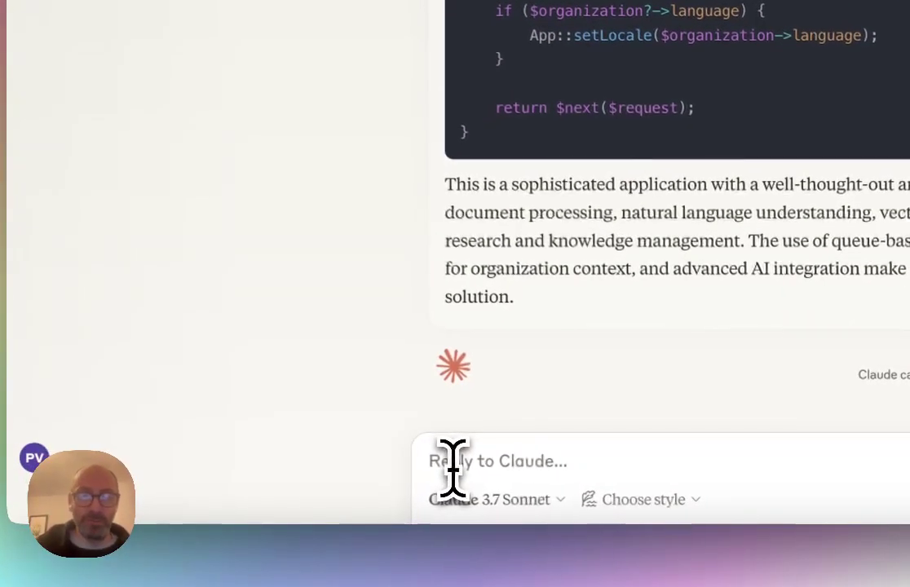
# Step: Send the follow-up 'How does the Insight feature work'
pyautogui.write('H')
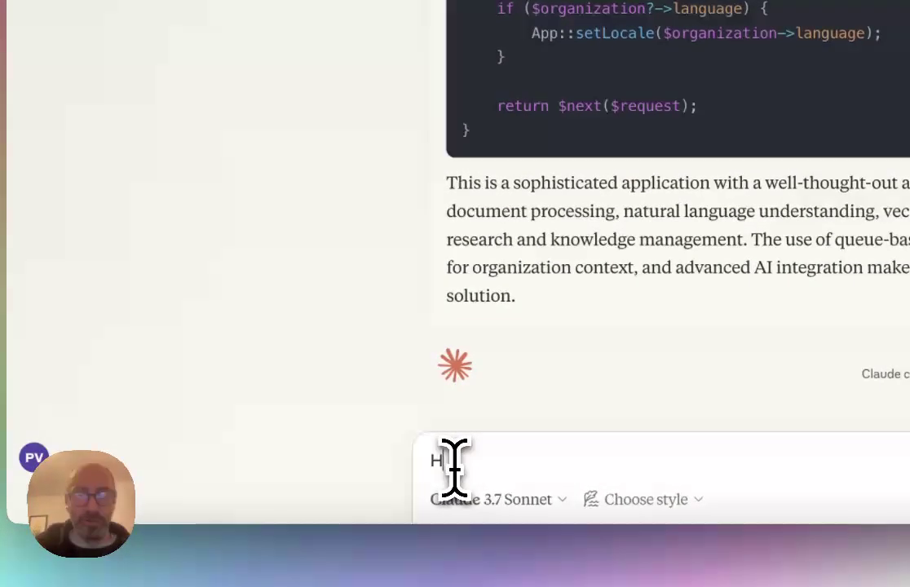
pyautogui.write('ow does the Ins')
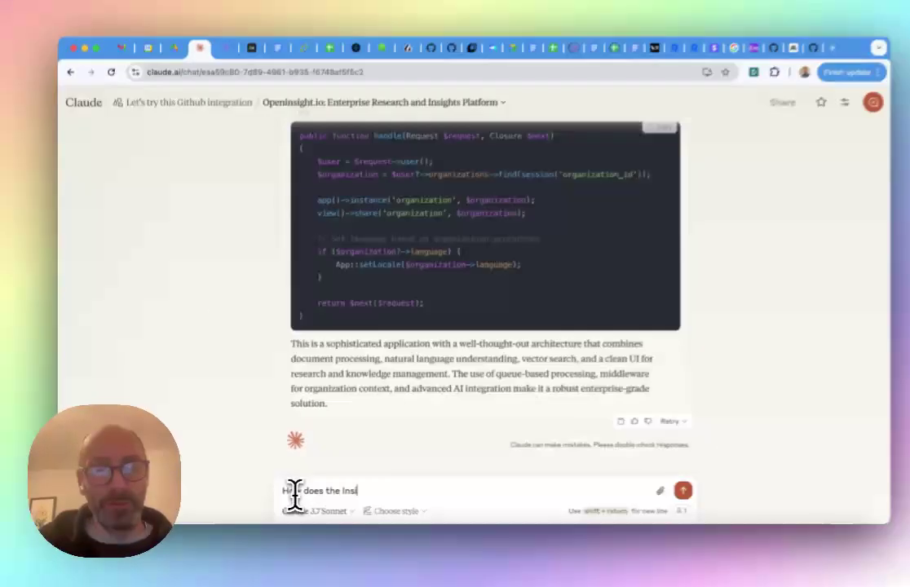
pyautogui.write('ight feature work')
pyautogui.press('Return')
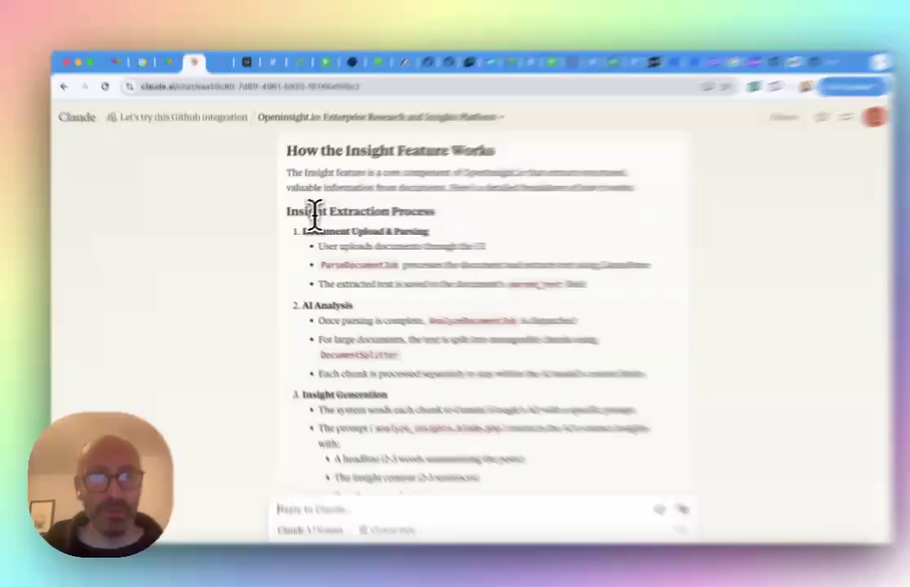
pyautogui.moveTo(297, 213); pyautogui.dragTo(409, 212)
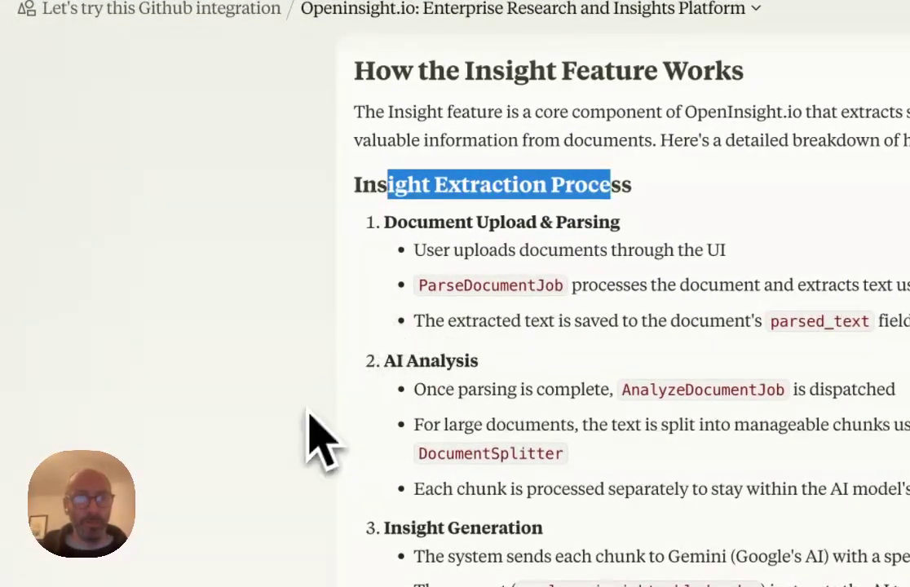
pyautogui.scroll(-3, 308, 421)
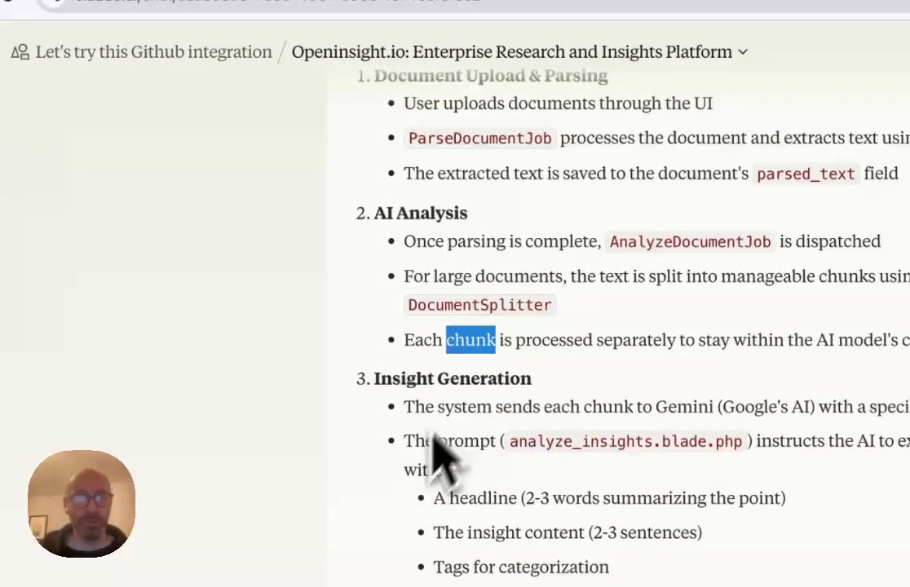
pyautogui.scroll(-5, 436, 461)
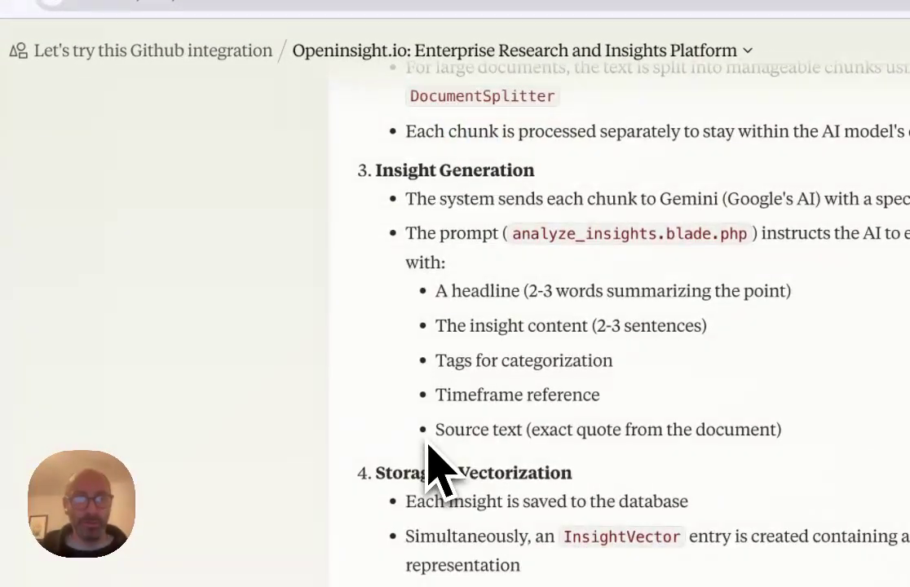
pyautogui.scroll(-5, 432, 467)
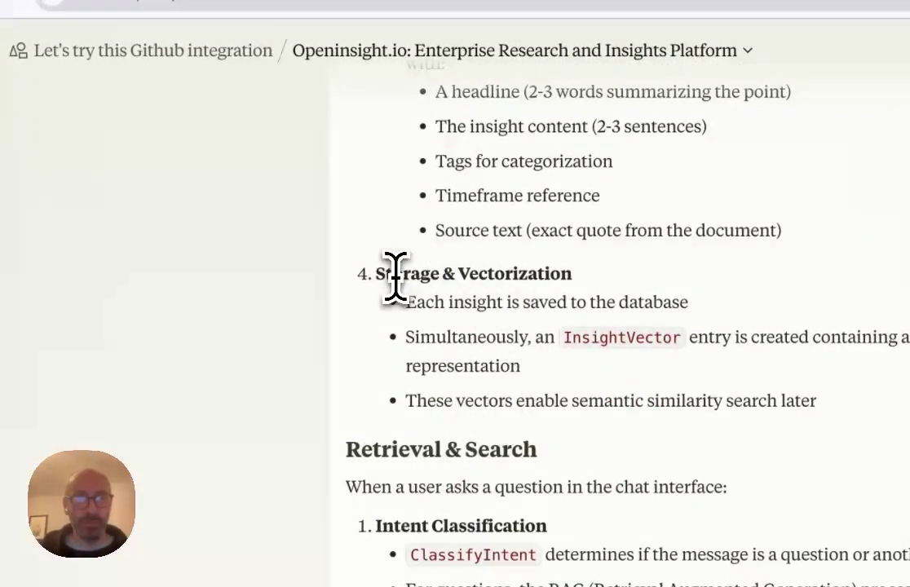
pyautogui.moveTo(394, 273); pyautogui.dragTo(518, 274)
pyautogui.scroll(-2, 442, 399)
pyautogui.scroll(-3, 448, 411)
pyautogui.scroll(-4, 451, 419)
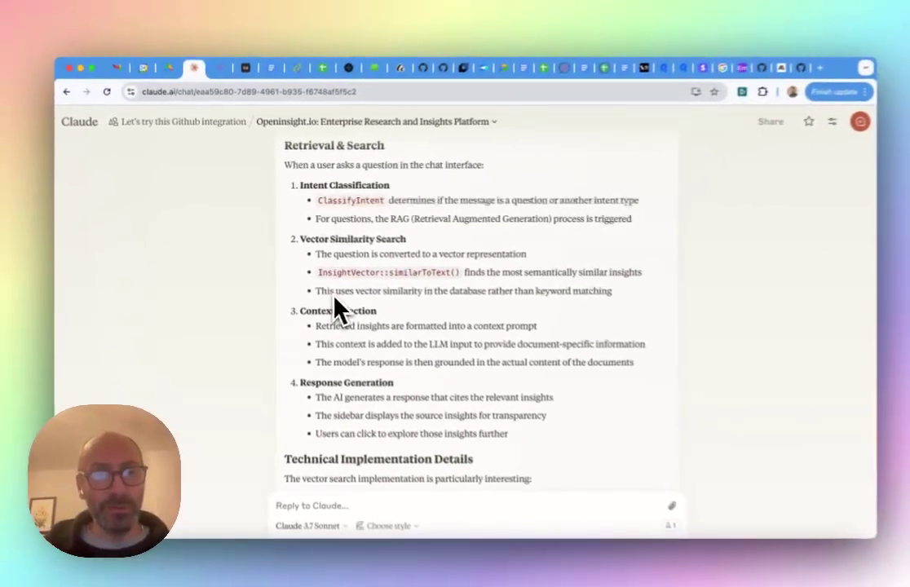
pyautogui.scroll(-4, 326, 302)
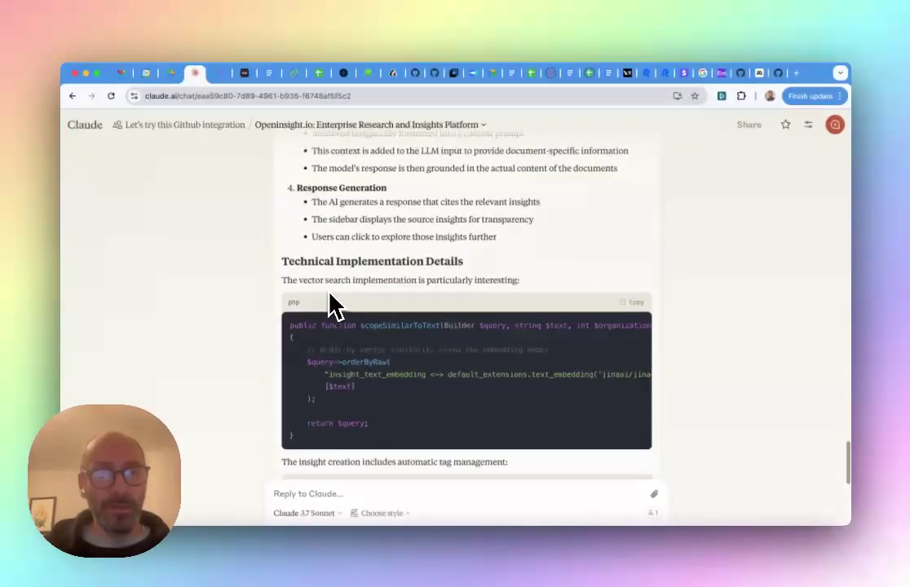
pyautogui.scroll(-5, 269, 326)
pyautogui.scroll(-1, 269, 326)
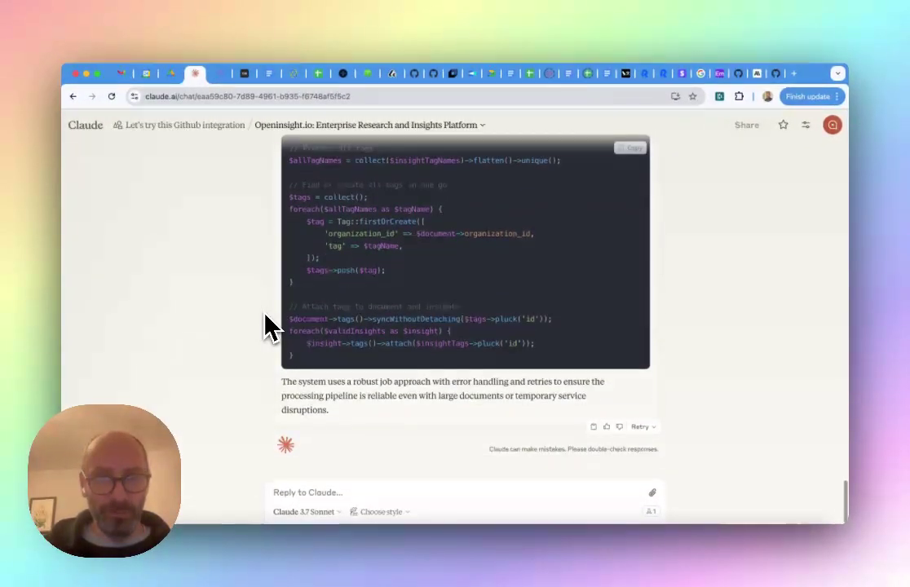